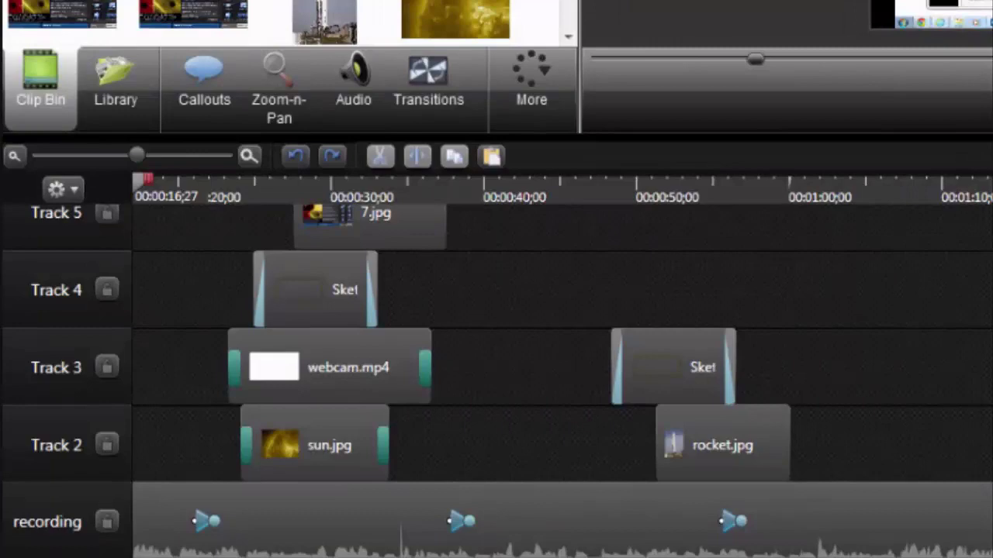
# Step: Look through the stacked timeline tracks from the recording track up to the infinity track
pyautogui.scroll(20, 497, 380)
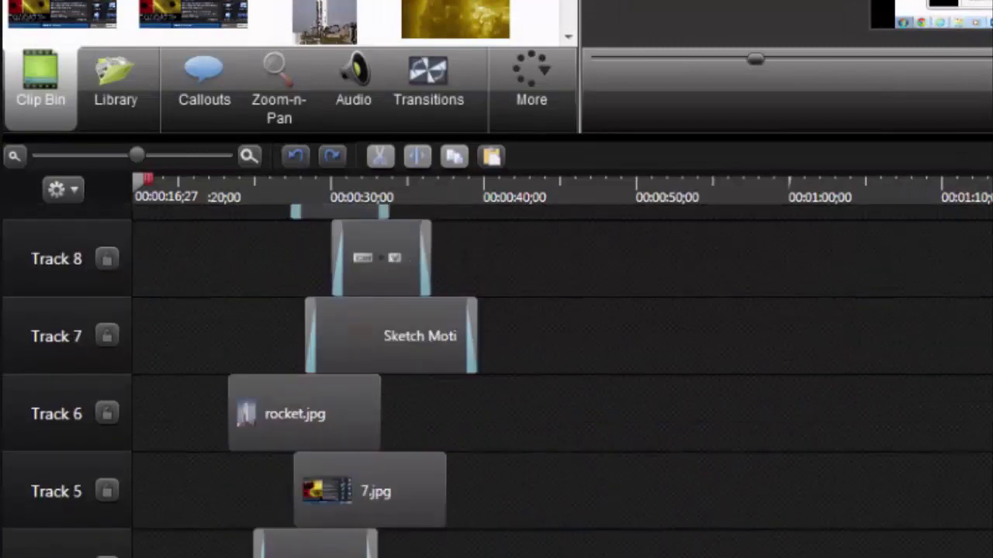
pyautogui.scroll(20, 497, 380)
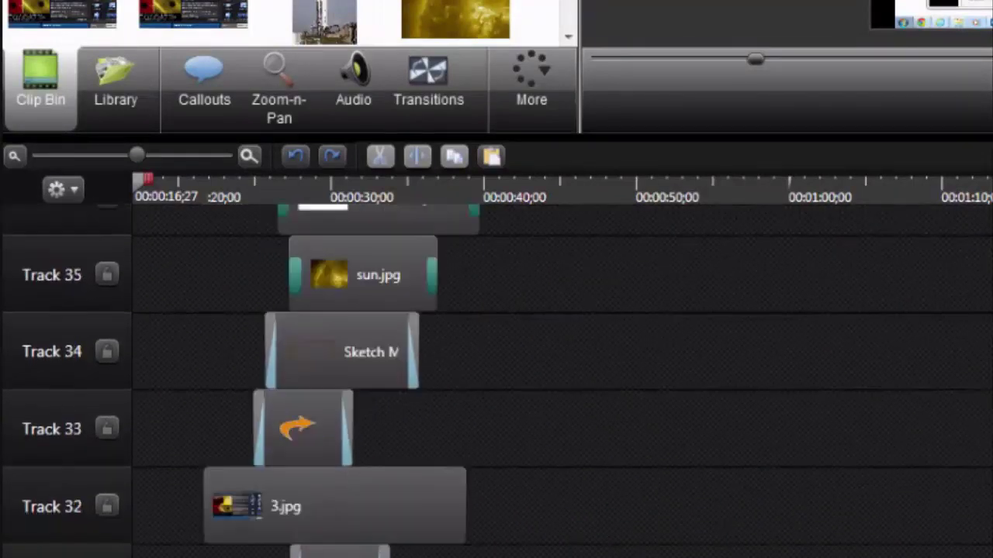
pyautogui.scroll(2, 496, 380)
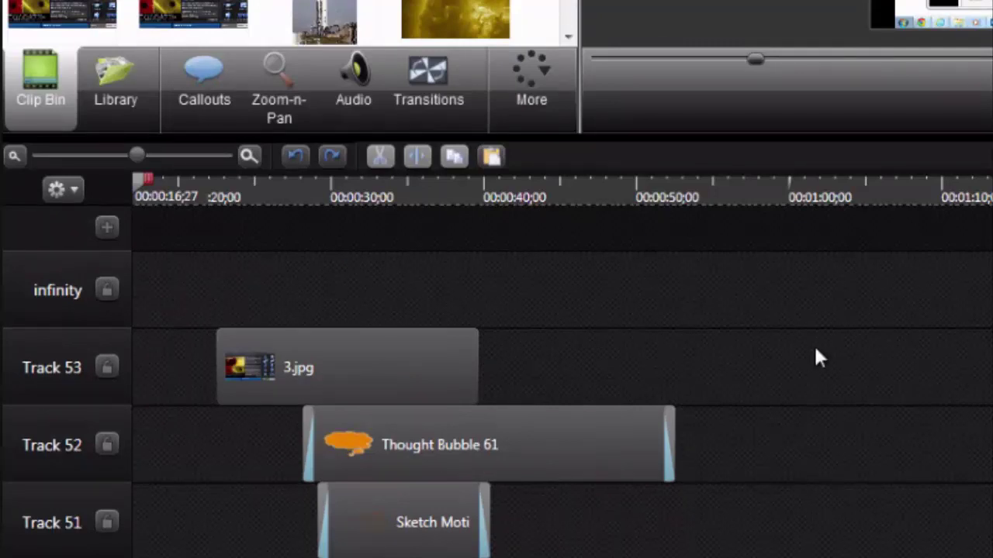
pyautogui.moveTo(441, 367); pyautogui.dragTo(729, 520)
pyautogui.moveTo(616, 466); pyautogui.dragTo(613, 394)
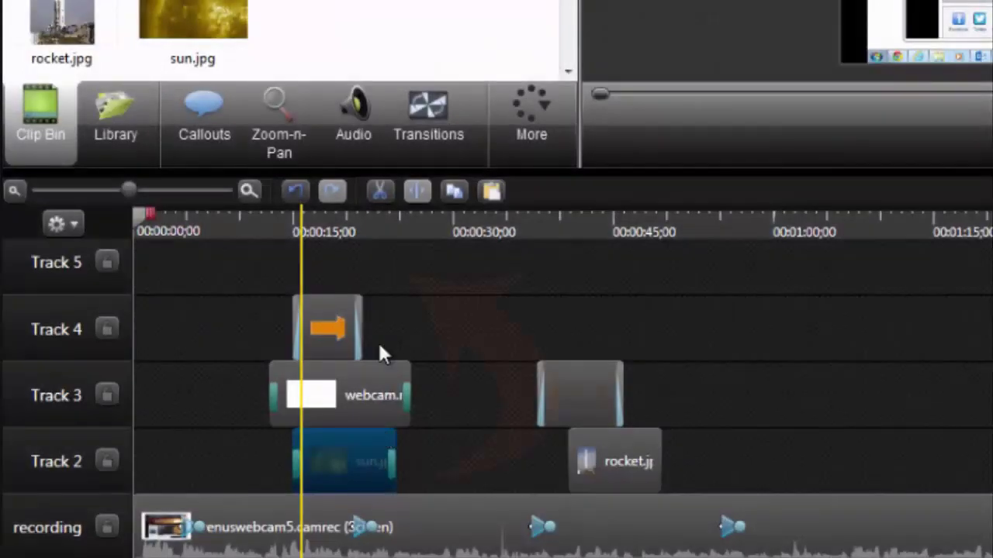
# Step: Move the sun.jpg clip from Track 2 up to Track 5, and put it back on Track 2
pyautogui.moveTo(380, 346); pyautogui.dragTo(357, 281)
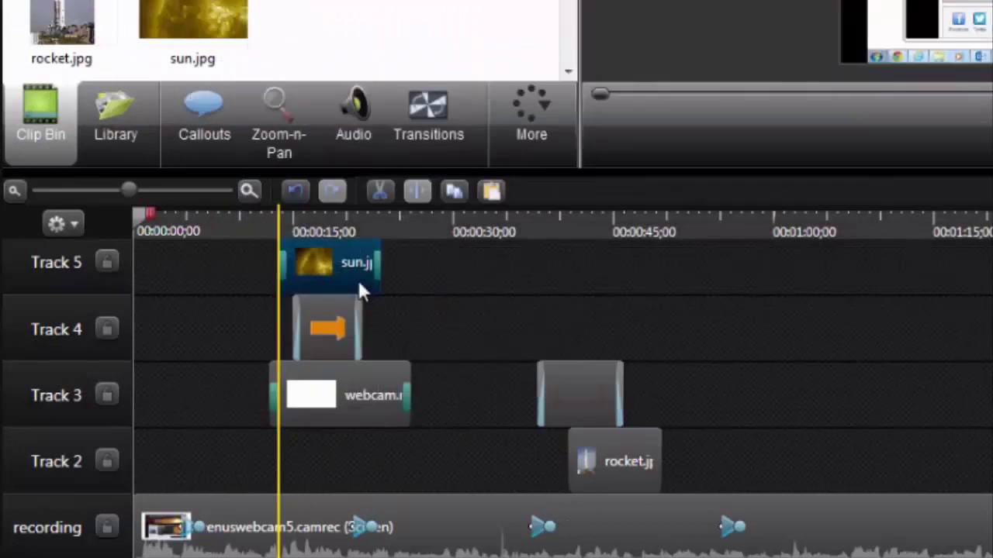
pyautogui.moveTo(357, 277); pyautogui.dragTo(350, 455)
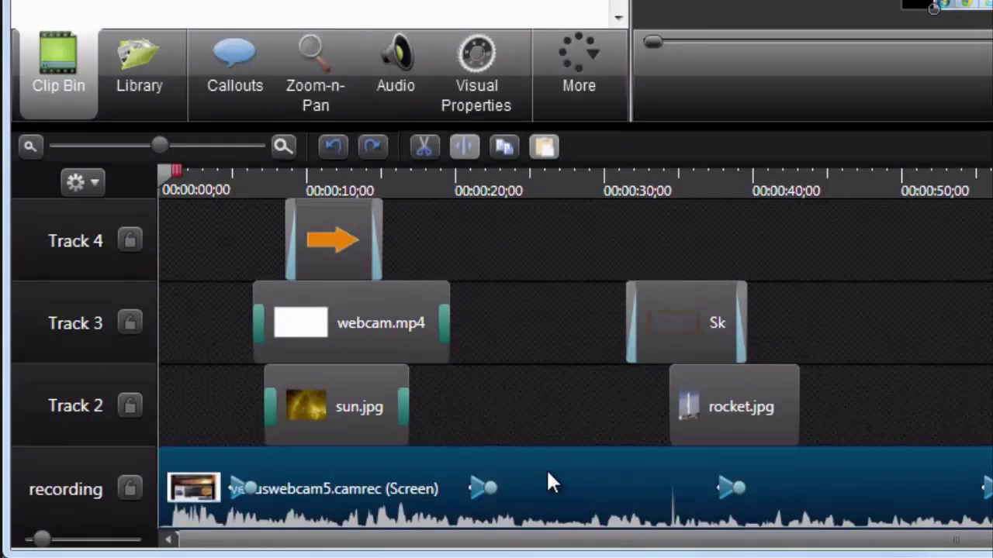
# Step: Separate the video and audio of the venuswebcam5.camrec clip on the recording track, and undo the separation
pyautogui.moveTo(546, 474); pyautogui.dragTo(529, 505)
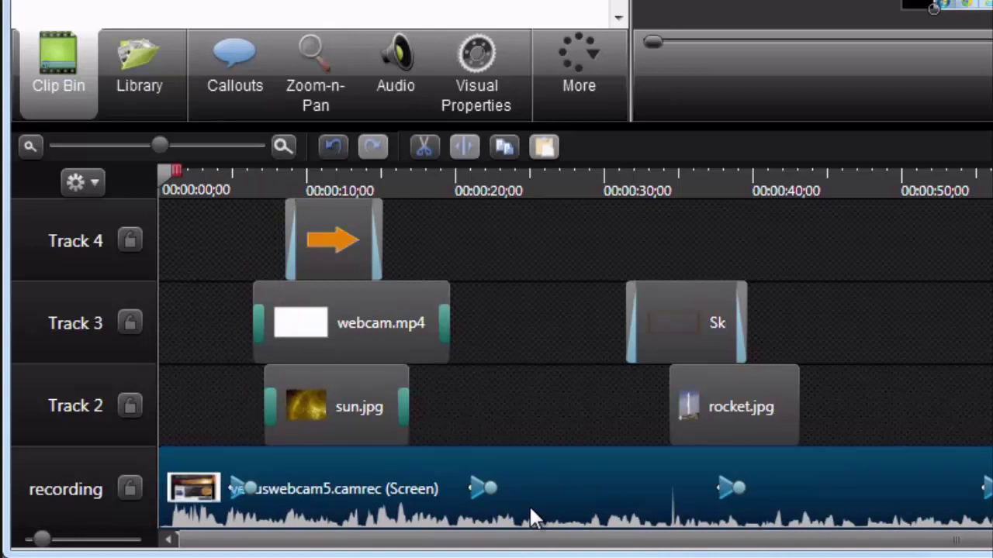
pyautogui.rightClick(531, 511)
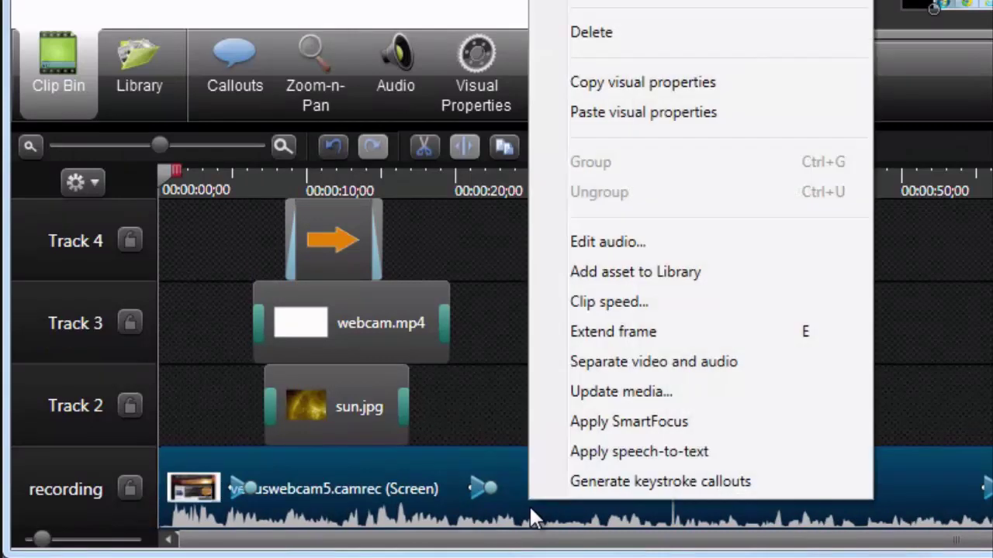
pyautogui.click(564, 370)
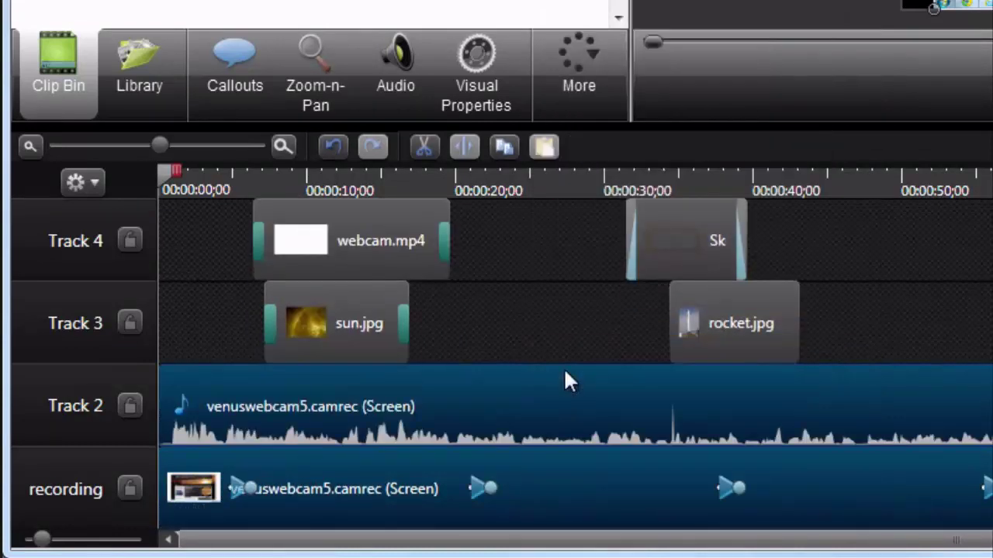
pyautogui.click(325, 153)
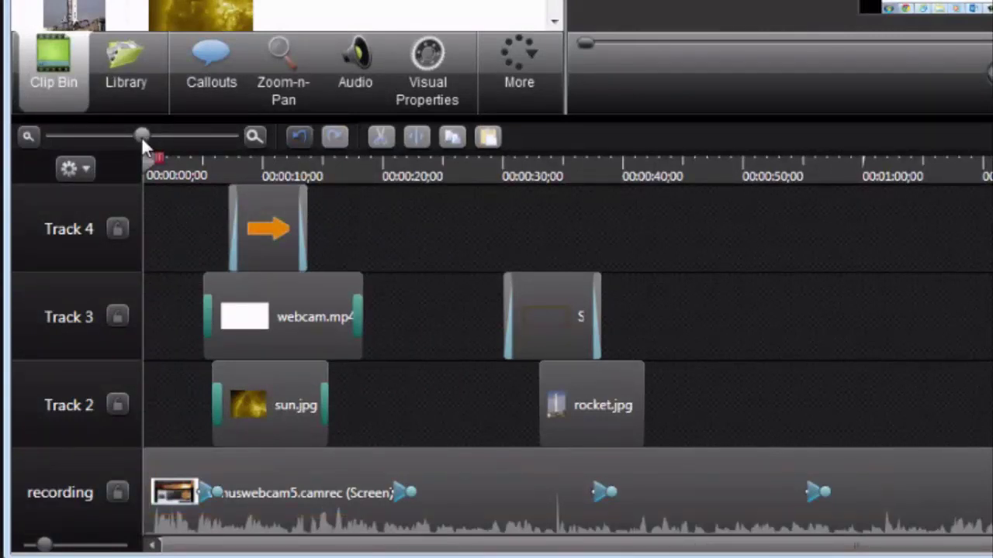
# Step: Examine the second zoom animation on the recording track at a closer timeline scale
pyautogui.moveTo(143, 140); pyautogui.dragTo(164, 139)
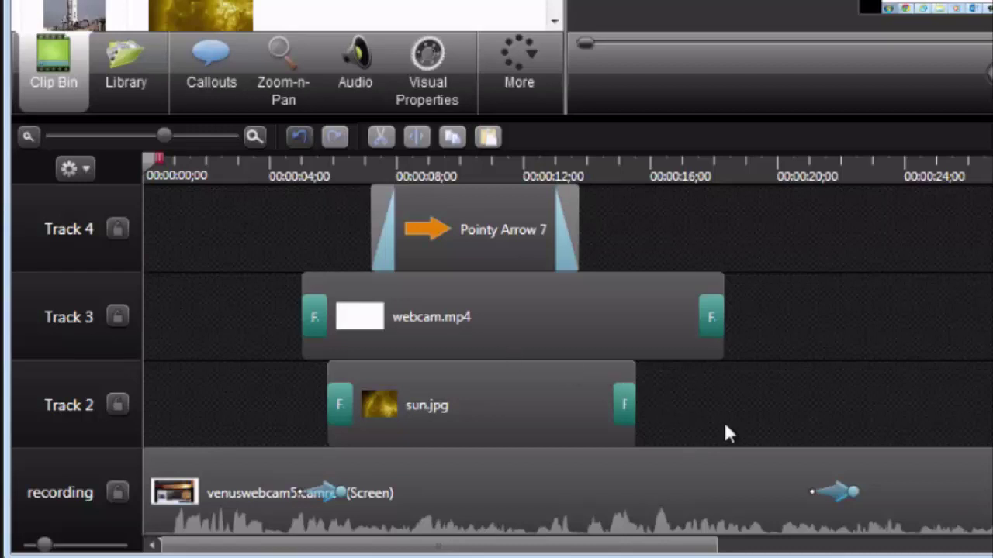
pyautogui.click(801, 496)
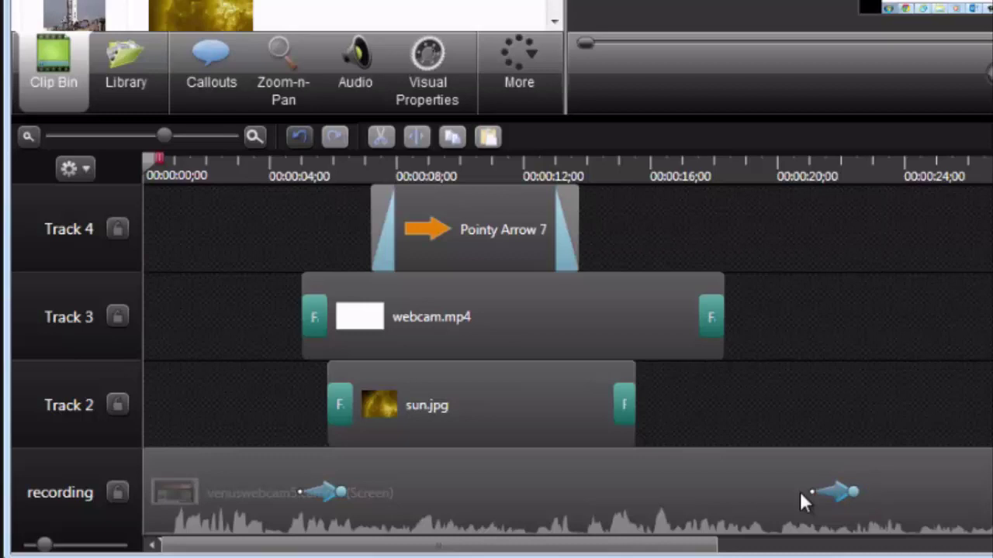
pyautogui.moveTo(807, 492)
pyautogui.mouseDown()
pyautogui.moveTo(749, 493)
pyautogui.moveTo(809, 493)
pyautogui.mouseUp()
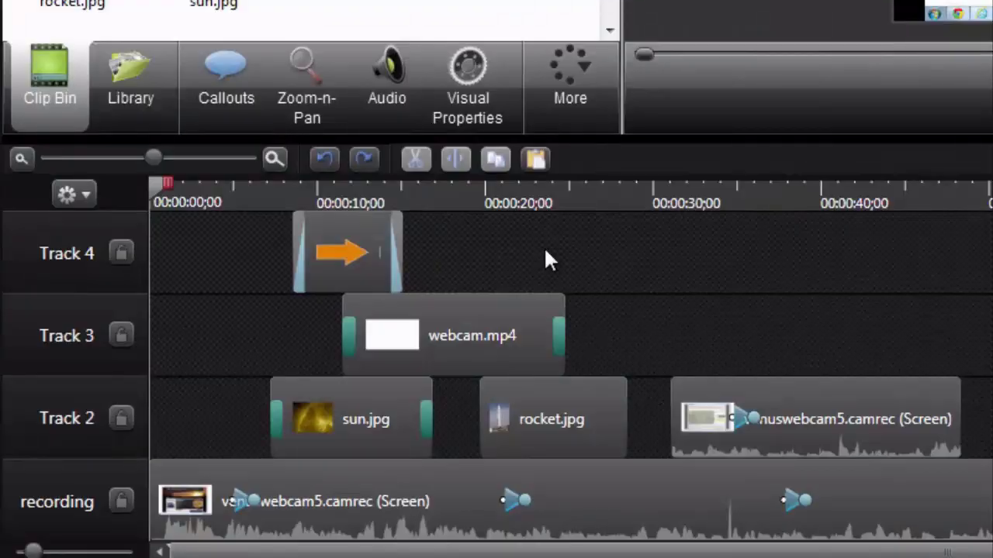
# Step: Select the timeline range from 00:00:22;02 to 00:00:36;05
pyautogui.click(519, 195)
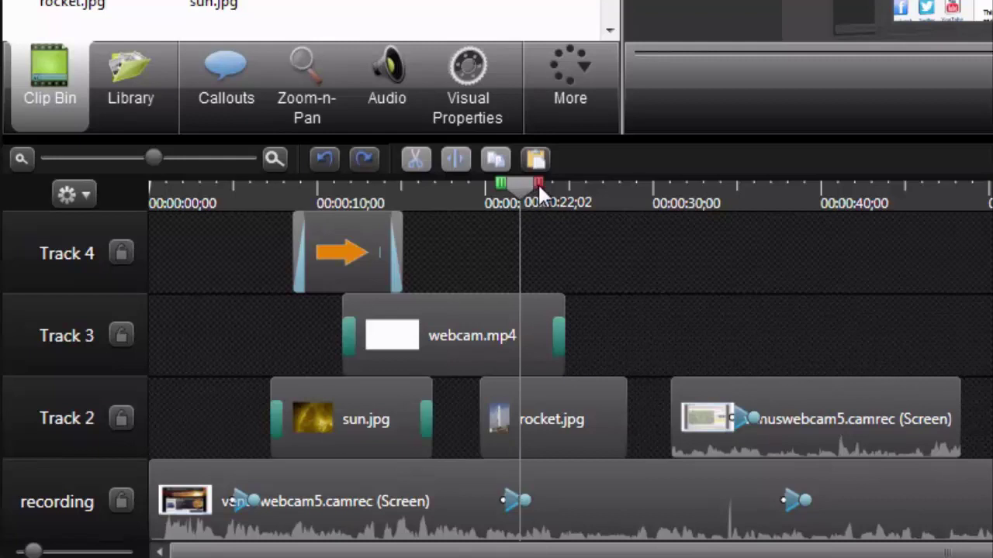
pyautogui.moveTo(537, 184); pyautogui.dragTo(776, 225)
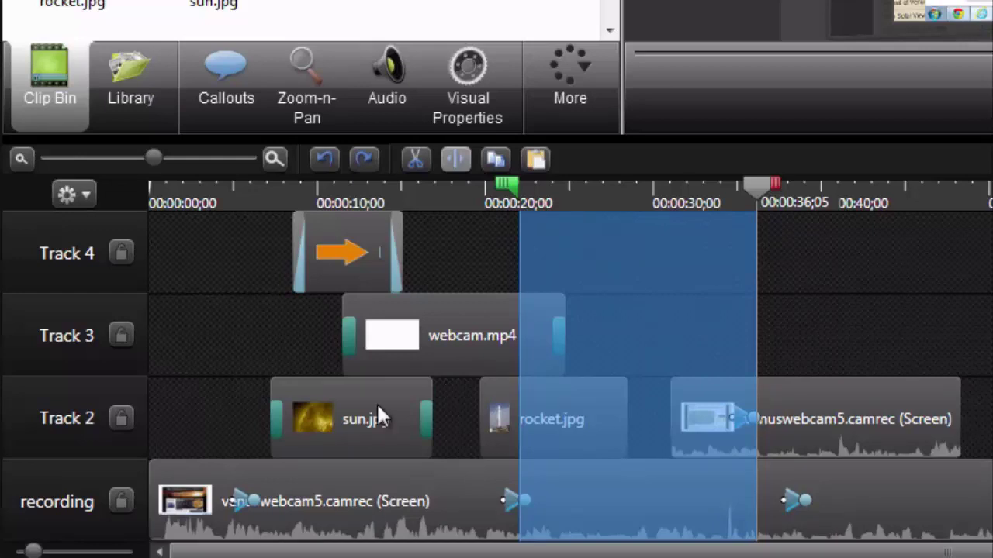
# Step: Lock the recording track, Track 2 and Track 3
pyautogui.click(121, 501)
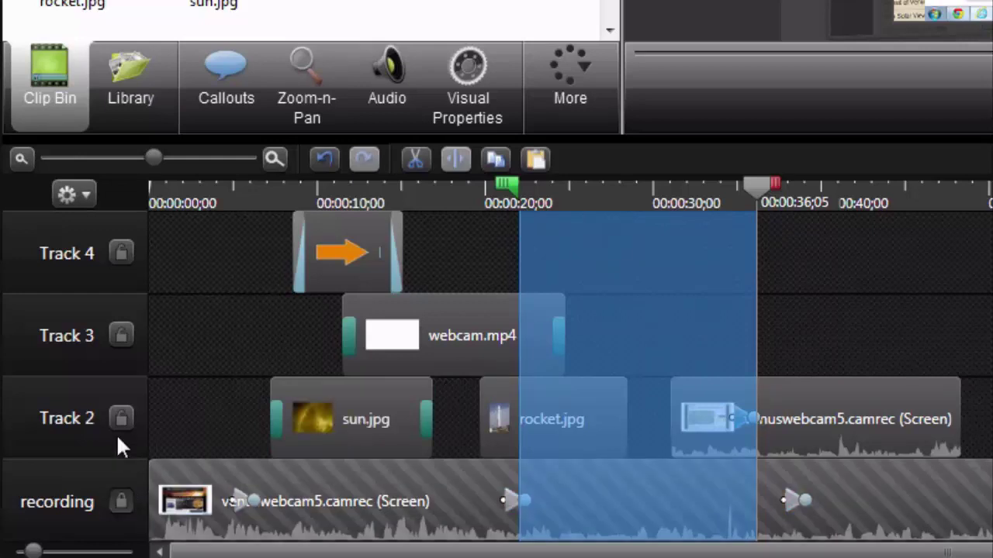
pyautogui.click(121, 420)
pyautogui.click(121, 337)
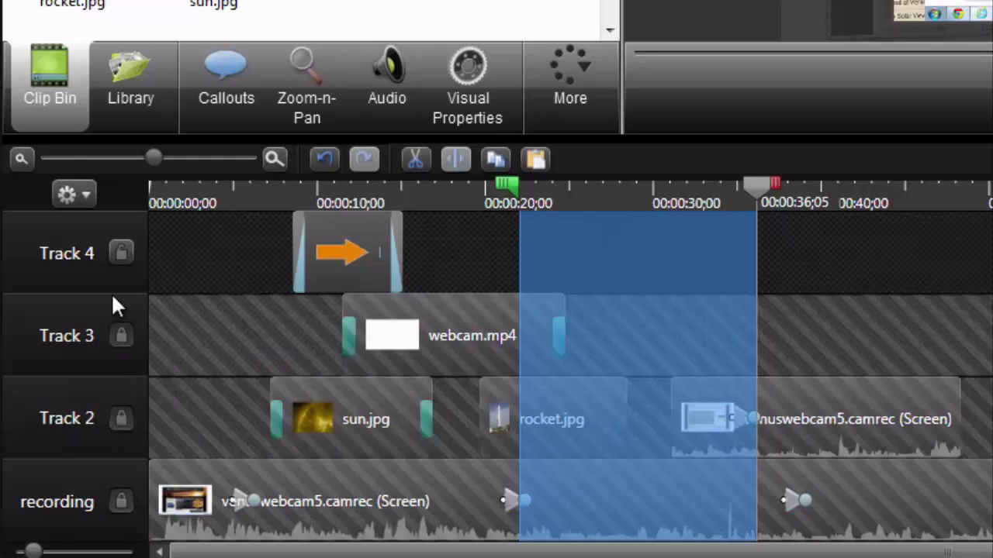
pyautogui.scroll(2, 113, 287)
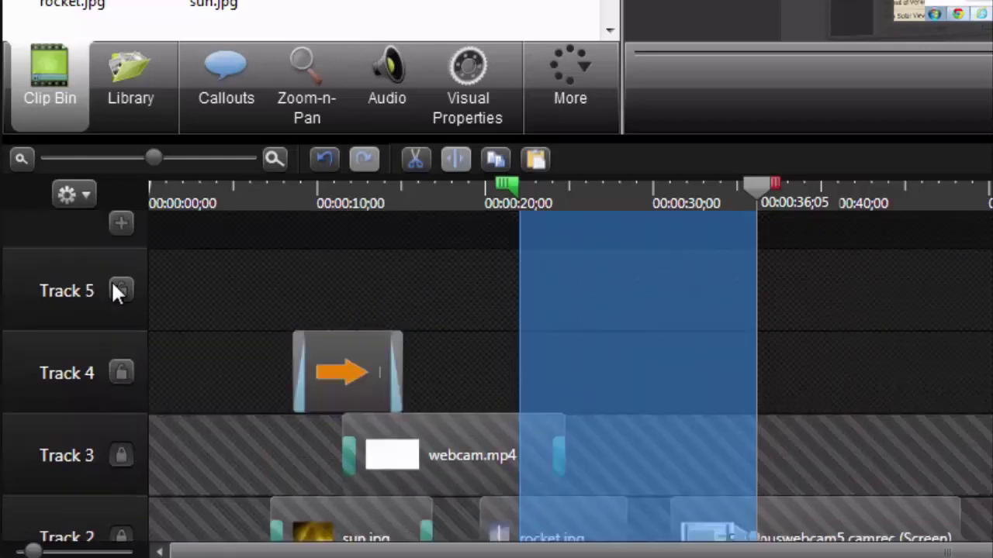
pyautogui.scroll(-2, 113, 287)
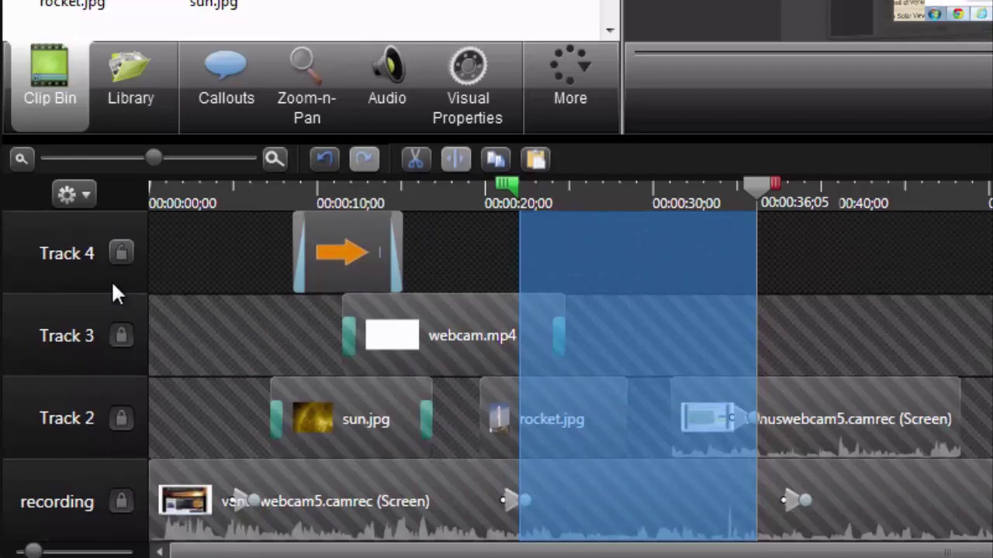
# Step: Unlock Track 3, Track 2 and the recording track
pyautogui.click(121, 335)
pyautogui.click(121, 418)
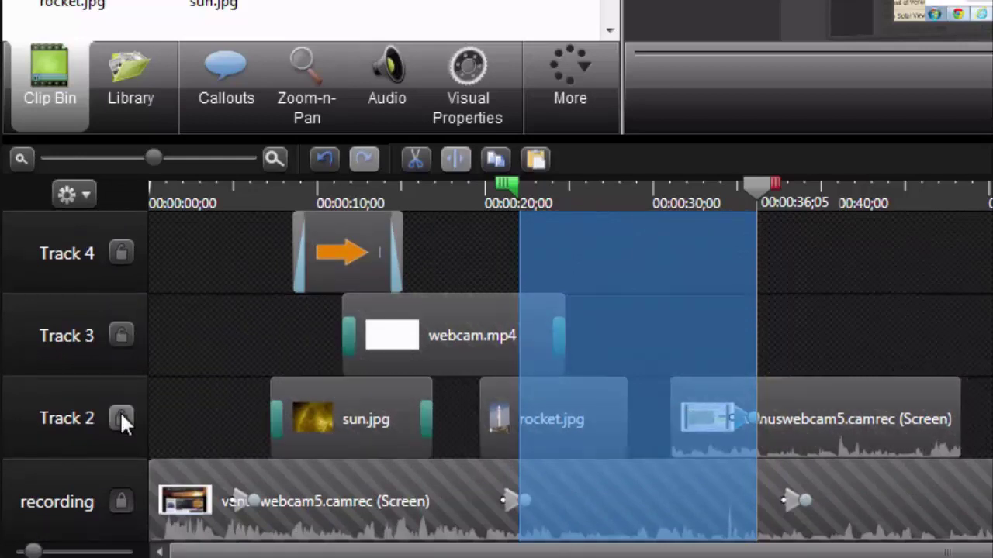
pyautogui.click(118, 496)
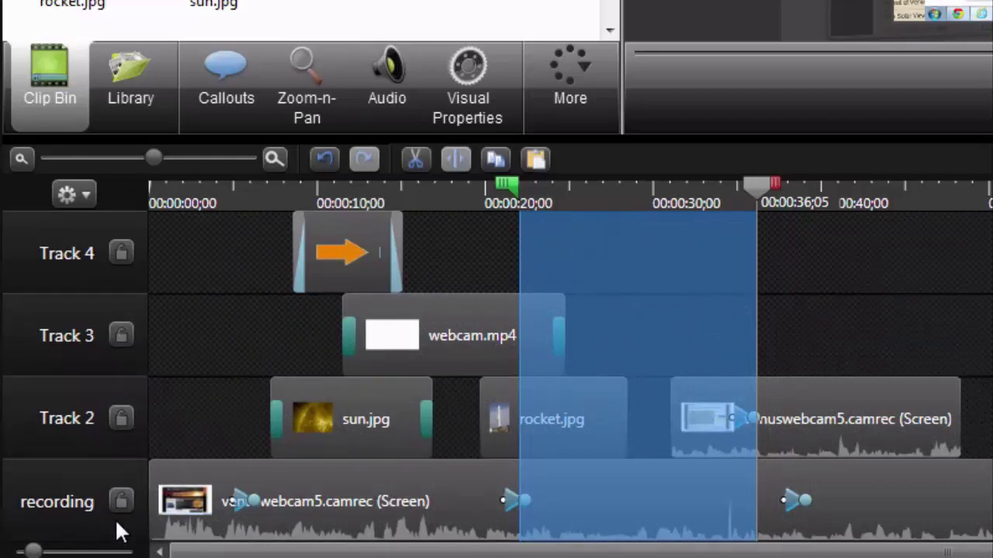
# Step: Try deleting and cutting the selected range on all tracks, undoing each removal
pyautogui.press('Delete')
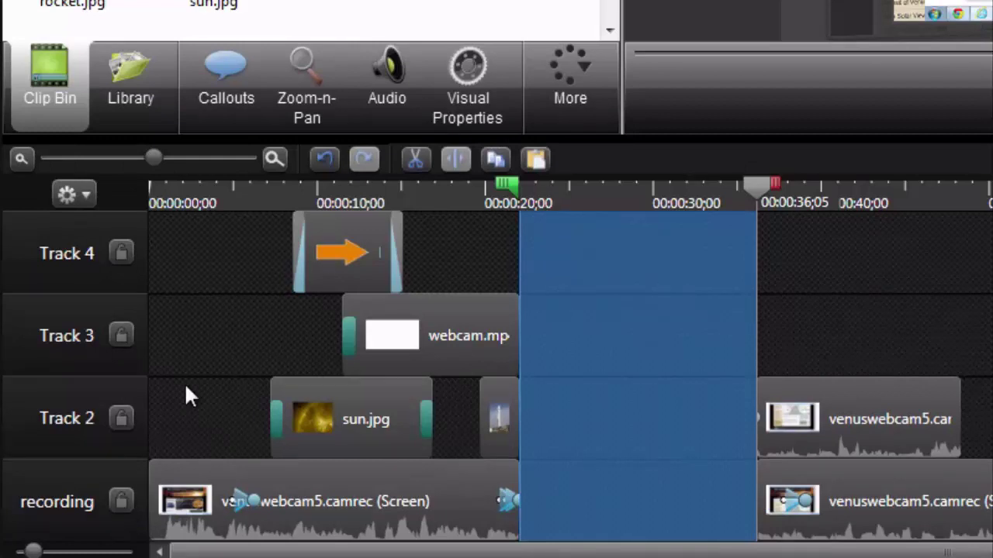
pyautogui.click(320, 162)
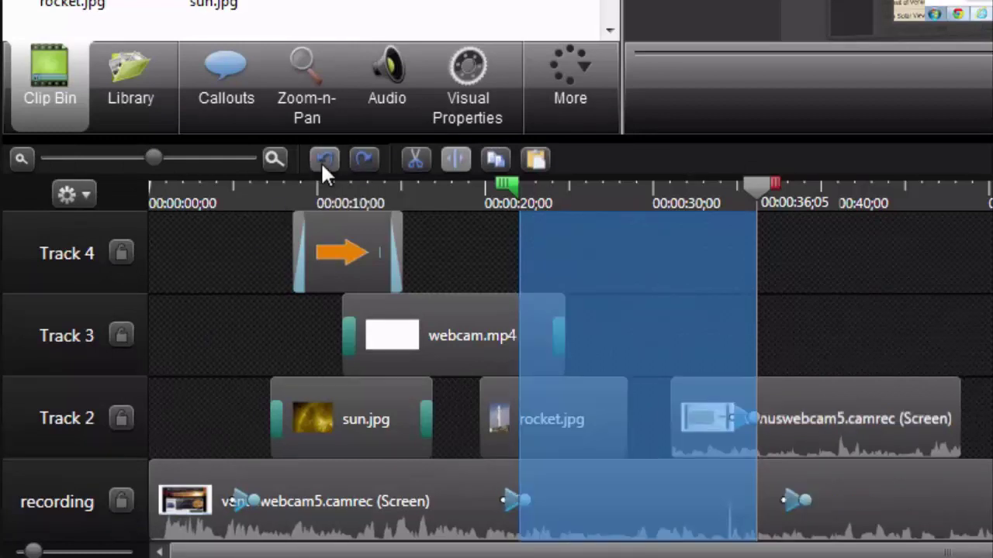
pyautogui.click(411, 161)
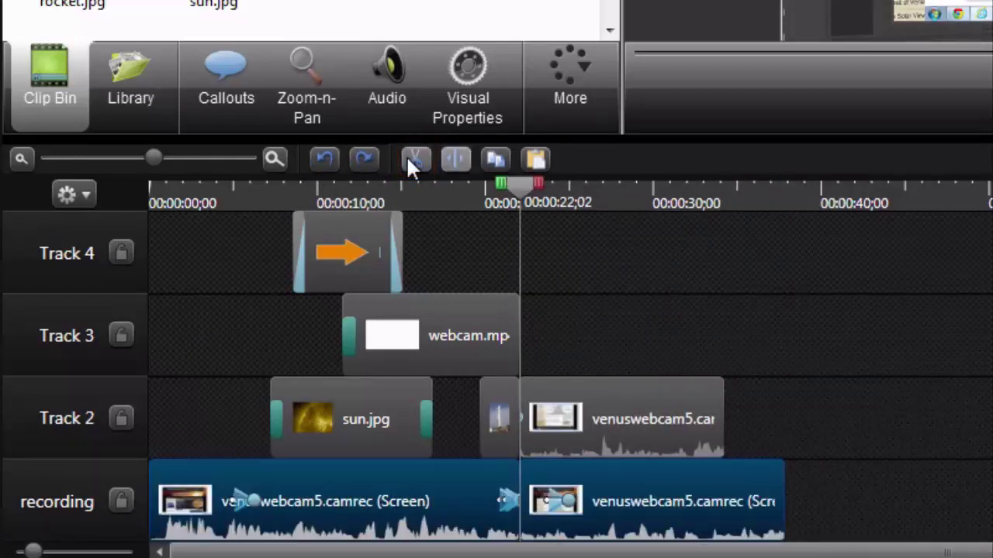
pyautogui.click(322, 166)
# Step: Copy the selected range and paste it at 00:00:36;05
pyautogui.click(494, 159)
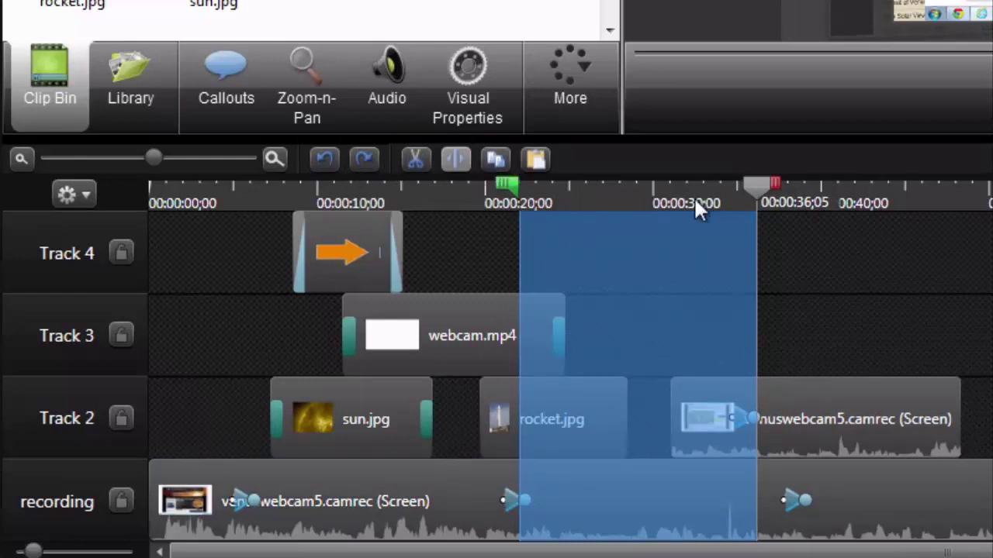
pyautogui.click(757, 190)
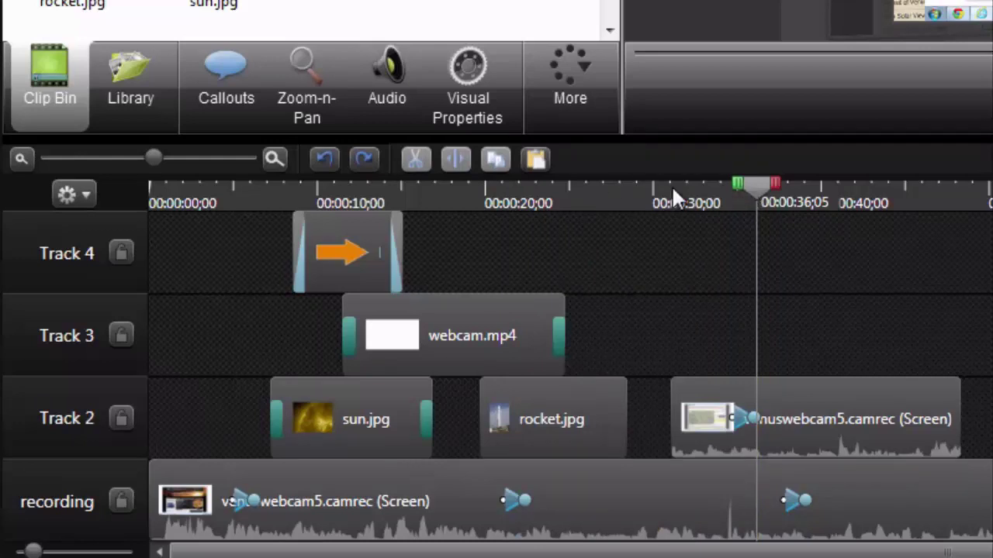
pyautogui.click(537, 159)
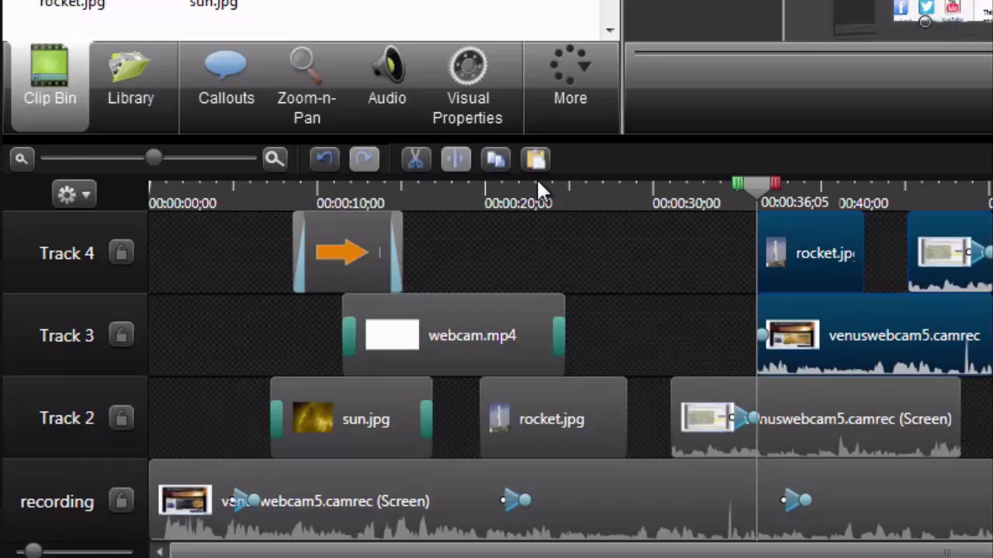
# Step: Select the webcam.mp4, rocket.jpg and recording clips and split them at 00:00:22;02
pyautogui.moveTo(462, 234); pyautogui.dragTo(664, 490)
pyautogui.moveTo(539, 207); pyautogui.dragTo(521, 208)
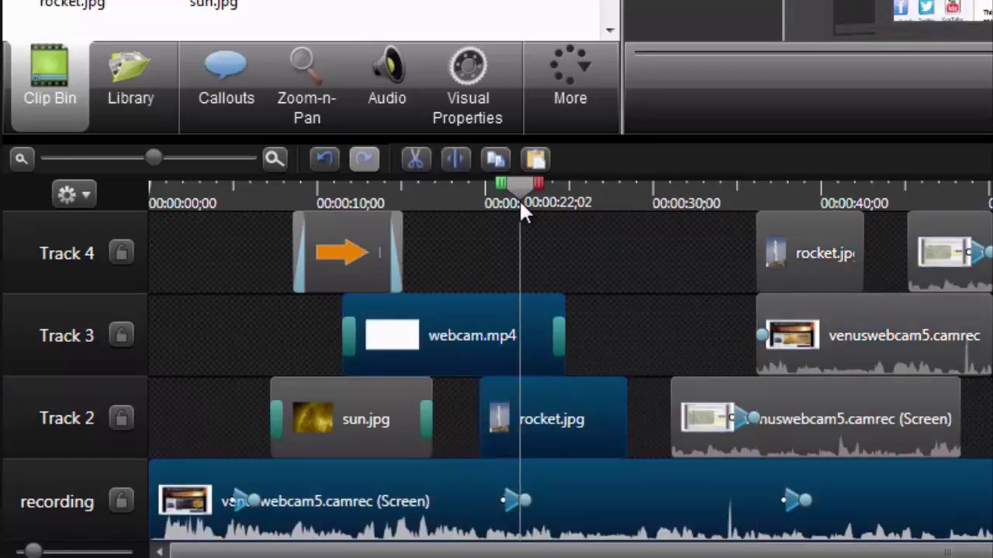
pyautogui.click(456, 169)
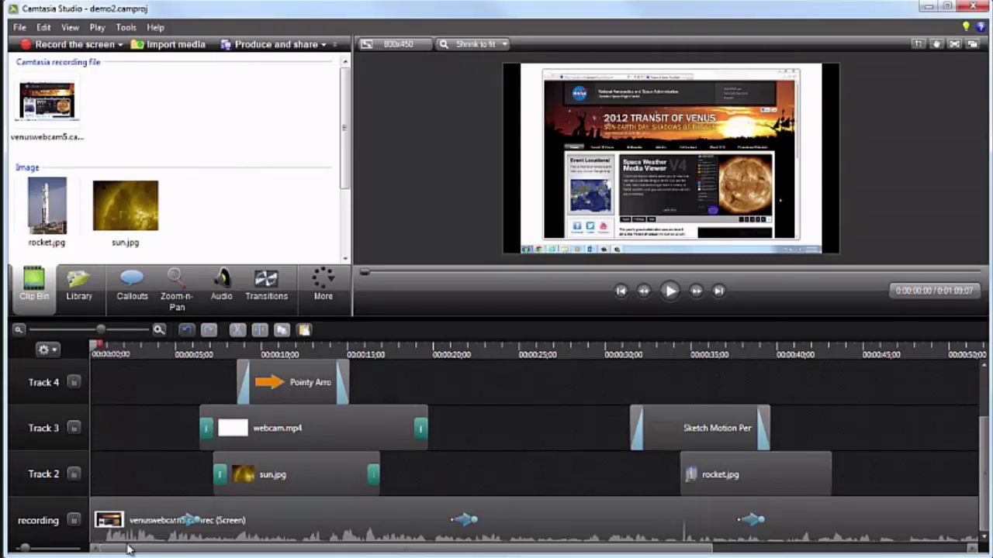
# Step: Reduce the height of all tracks to the minimum and compress the timeline scale to ten-second intervals
pyautogui.moveTo(128, 551); pyautogui.dragTo(391, 550)
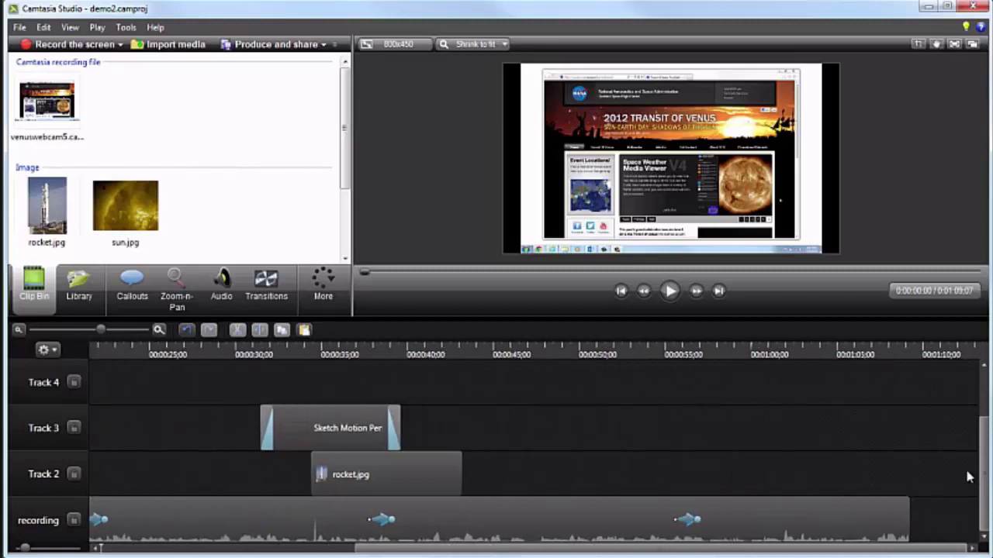
pyautogui.moveTo(982, 474)
pyautogui.mouseDown()
pyautogui.moveTo(980, 424)
pyautogui.moveTo(979, 494)
pyautogui.mouseUp()
pyautogui.moveTo(938, 548); pyautogui.dragTo(684, 552)
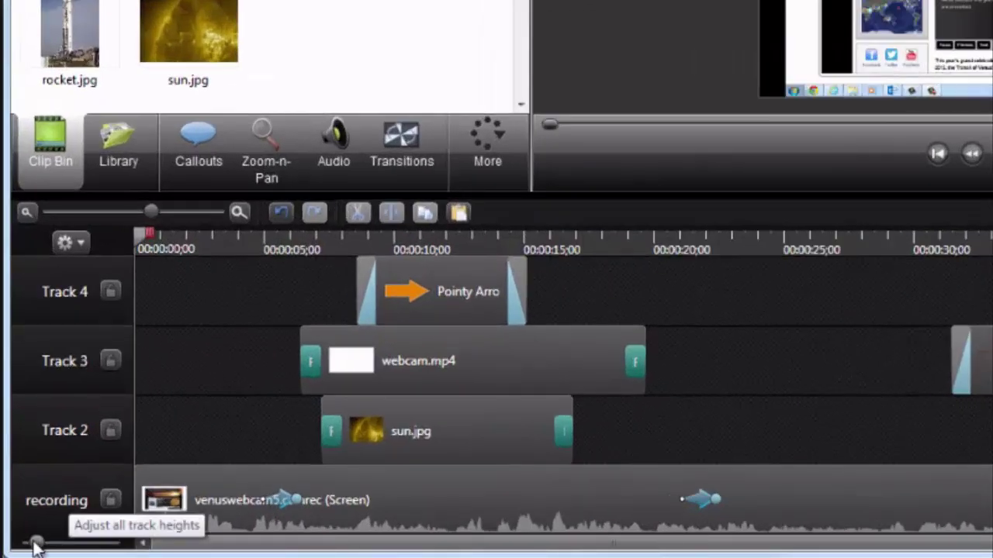
pyautogui.moveTo(37, 545); pyautogui.dragTo(22, 547)
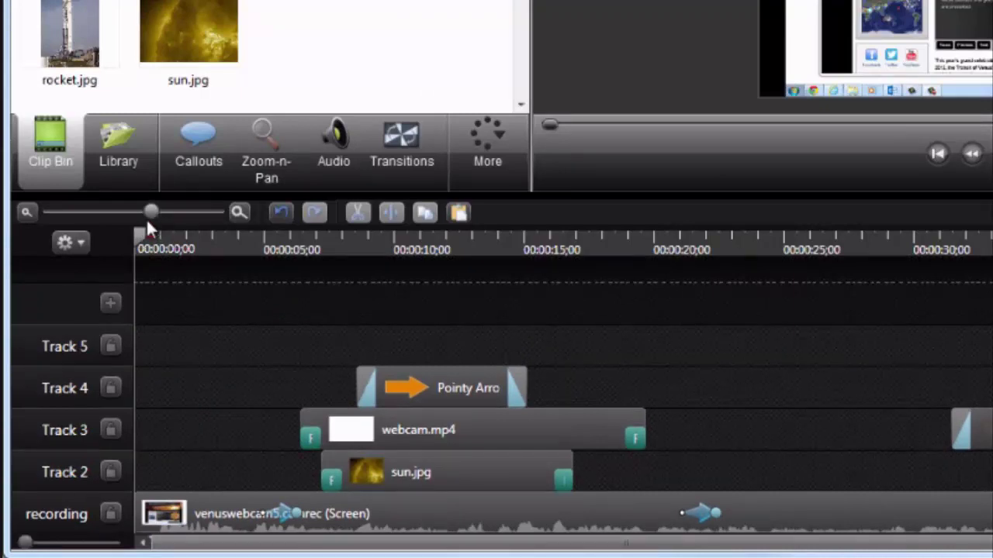
pyautogui.moveTo(145, 224); pyautogui.dragTo(134, 225)
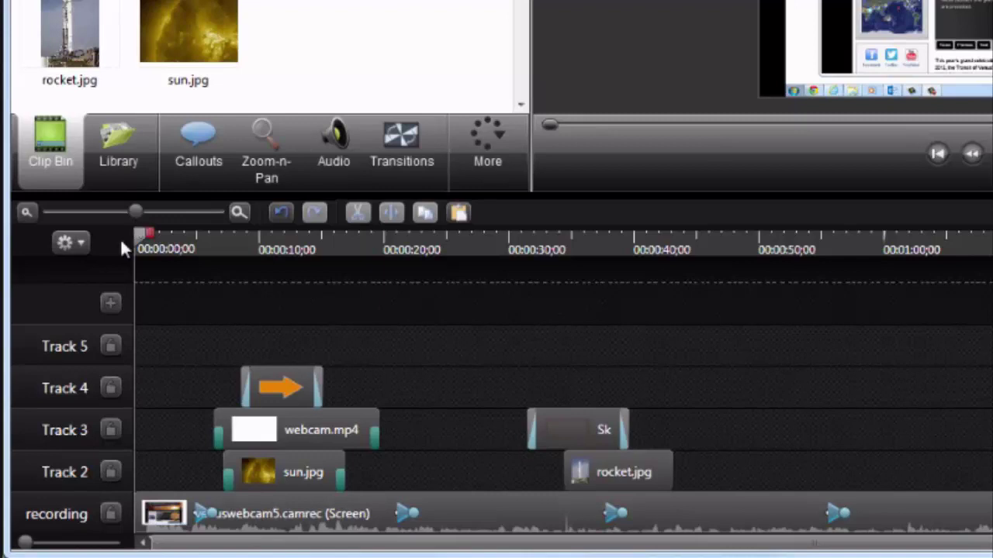
# Step: Examine the context options of Track 5, the Sketch Motion callout, the empty part of Track 3 and the playhead
pyautogui.rightClick(78, 340)
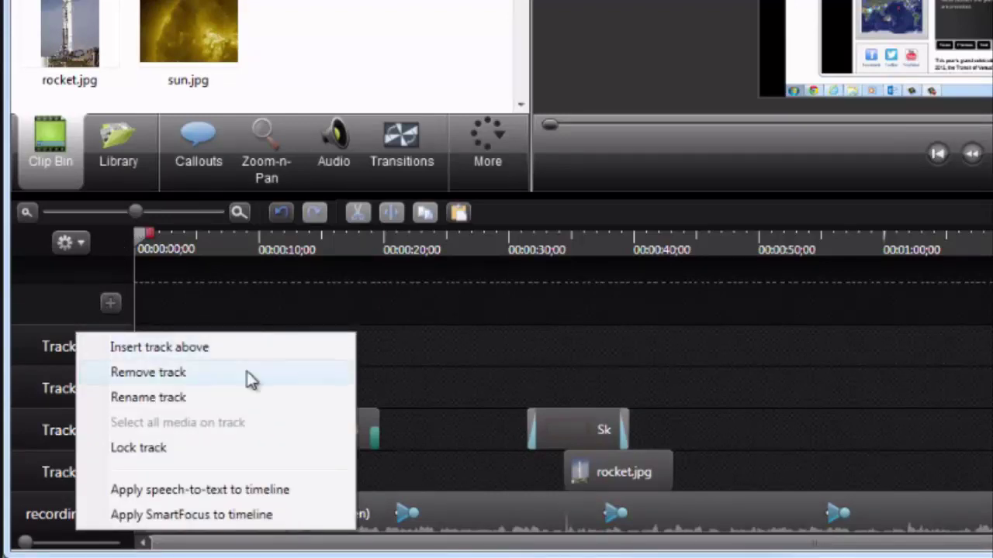
pyautogui.rightClick(535, 429)
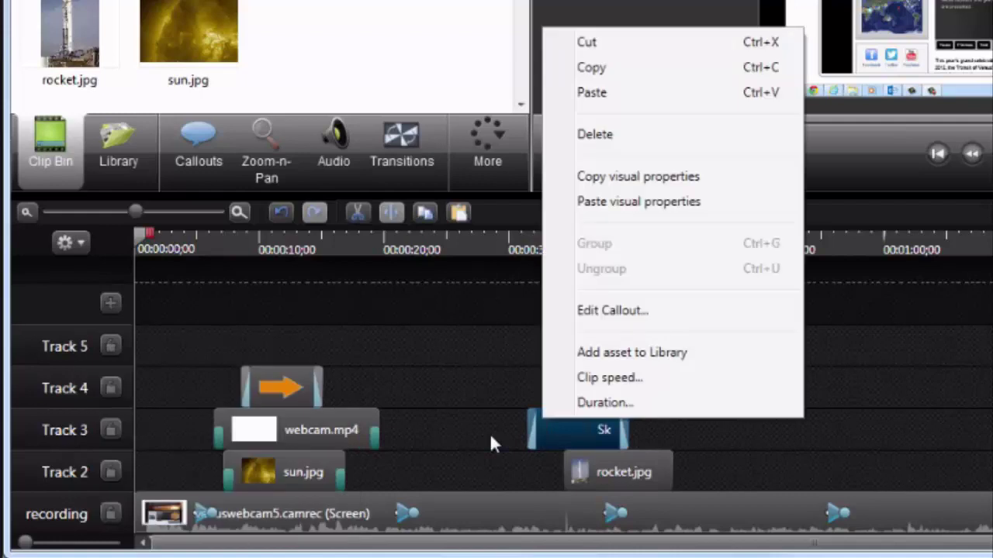
pyautogui.rightClick(432, 437)
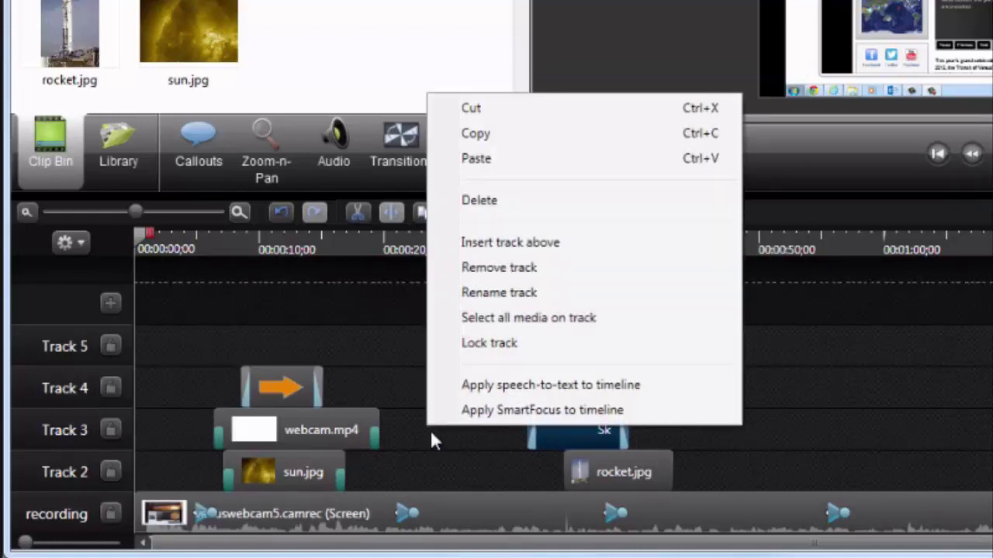
pyautogui.rightClick(143, 245)
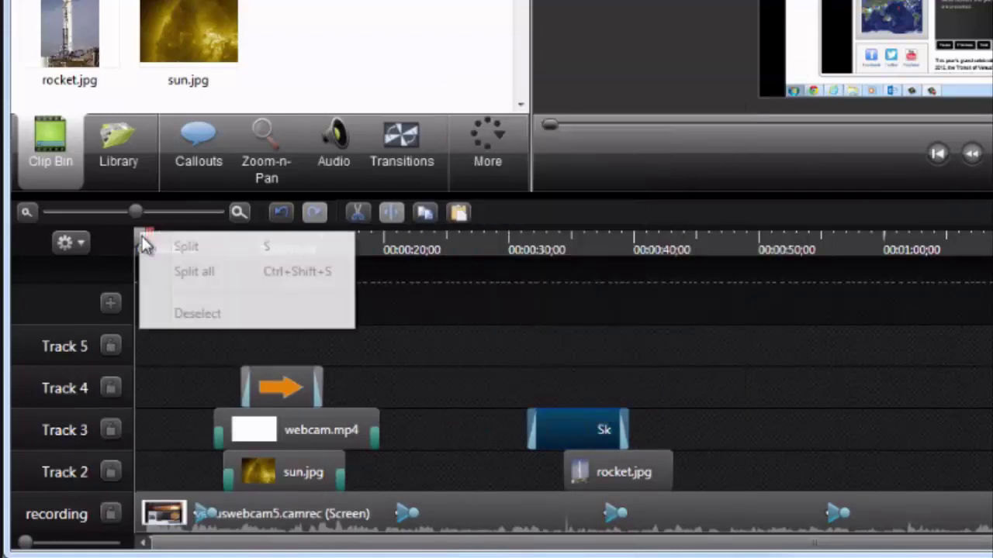